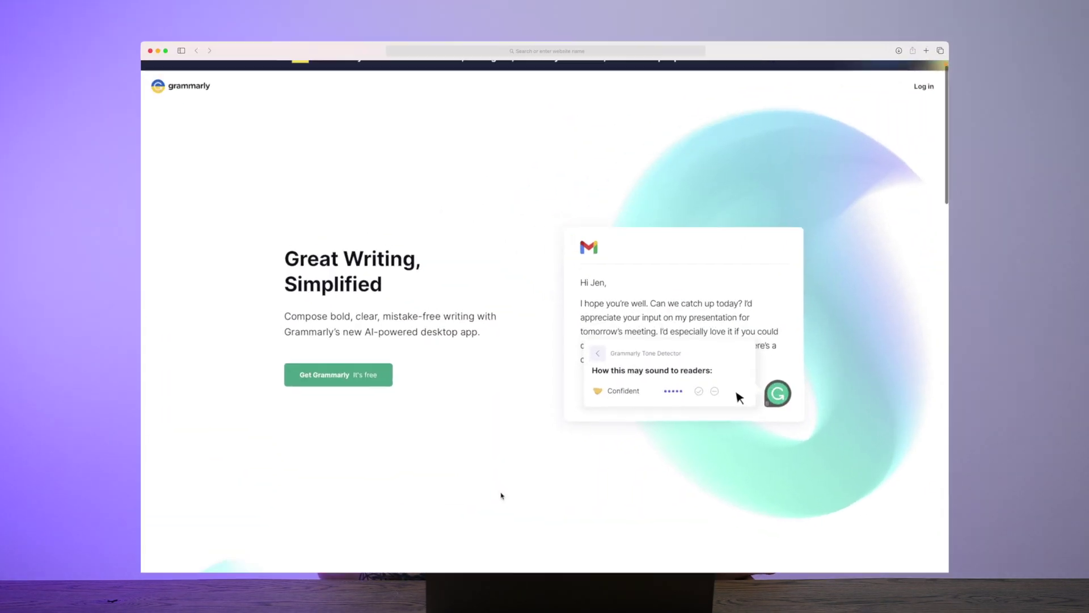
# Scroll down the Grammarly desktop app page past its list of supported apps
pyautogui.scroll(-5, 497, 514)
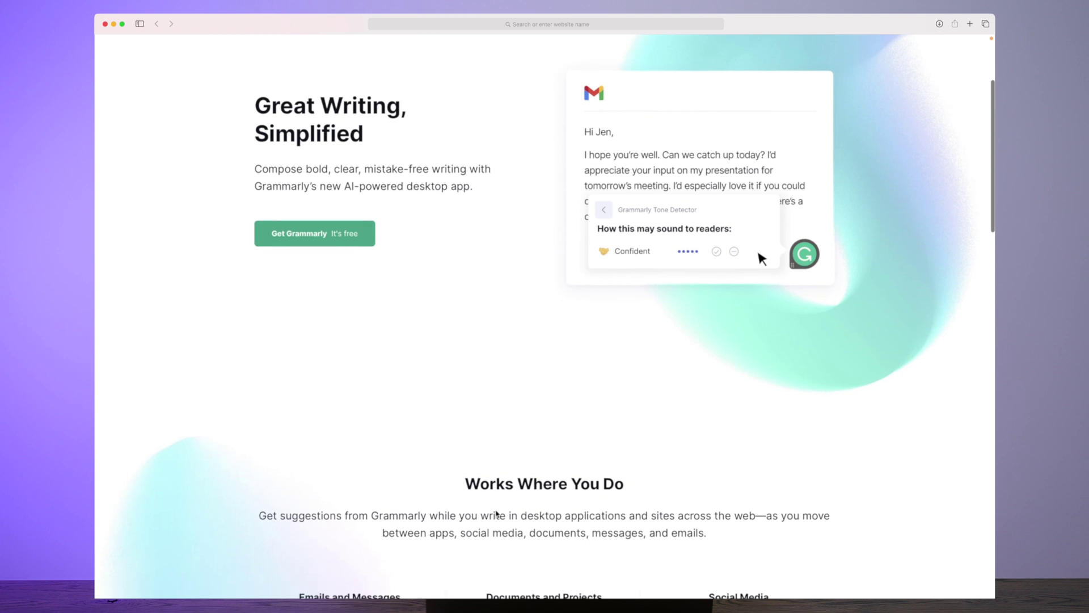
pyautogui.scroll(-5, 496, 513)
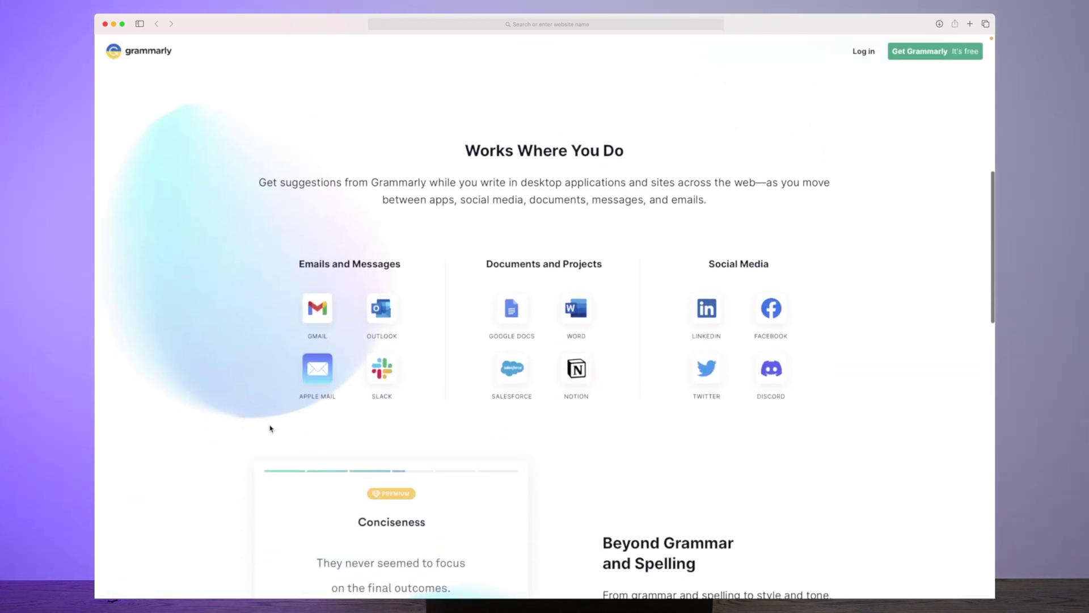
pyautogui.scroll(-5, 220, 424)
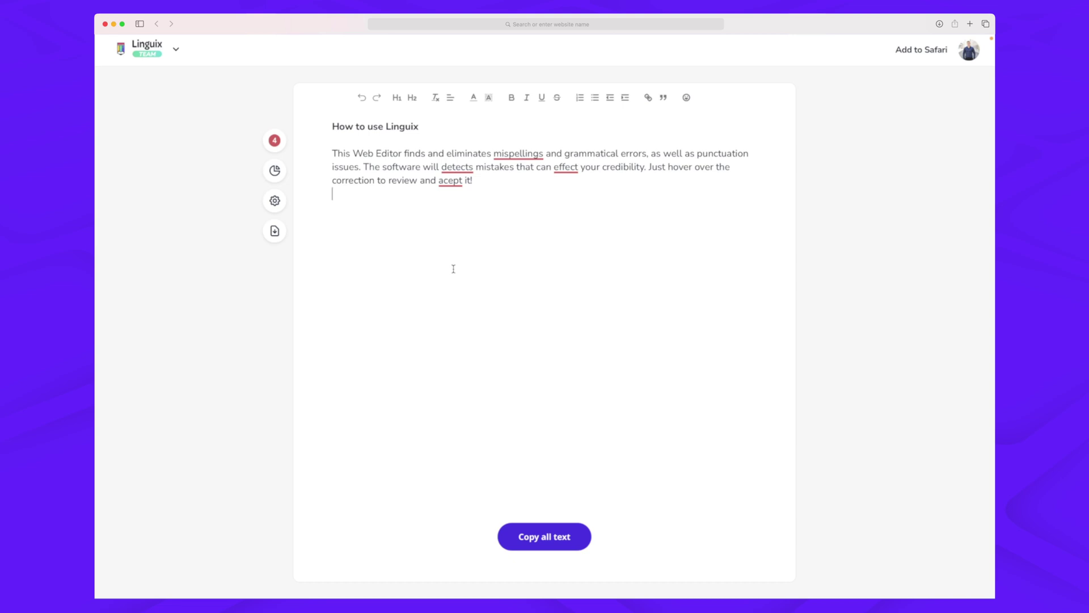
# Add a blank line below the How to use Linguix sample paragraph
pyautogui.click(437, 264)
pyautogui.click(375, 239)
pyautogui.press('Return')
pyautogui.moveTo(332, 152); pyautogui.dragTo(375, 139)
pyautogui.click(375, 139)
# Accept the fixes misspellings, detect, affect and accept for the four flagged words
pyautogui.moveTo(511, 157)
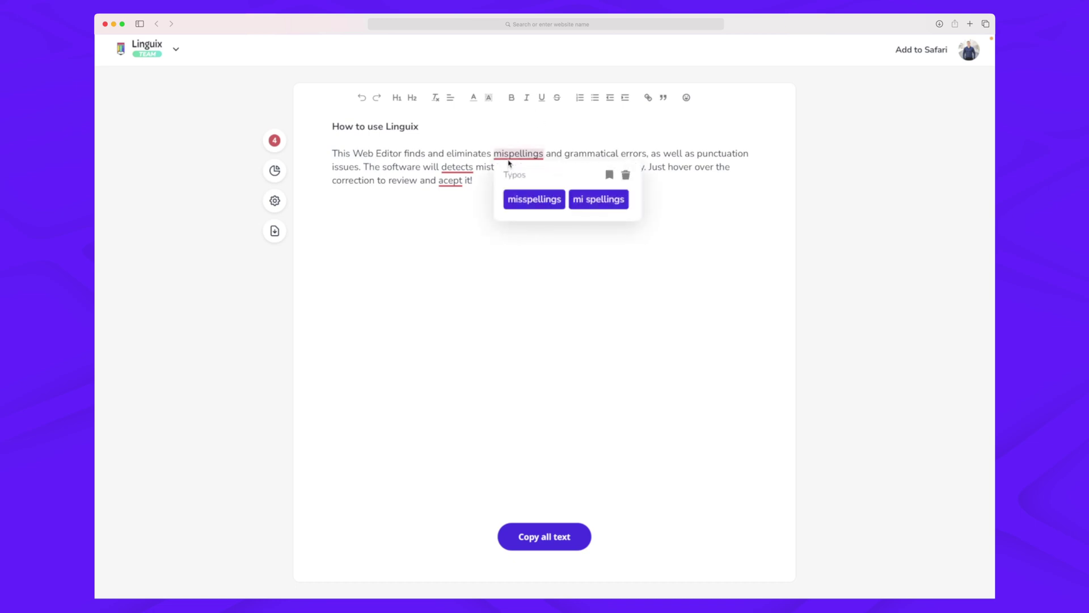
pyautogui.click(533, 201)
pyautogui.moveTo(466, 166)
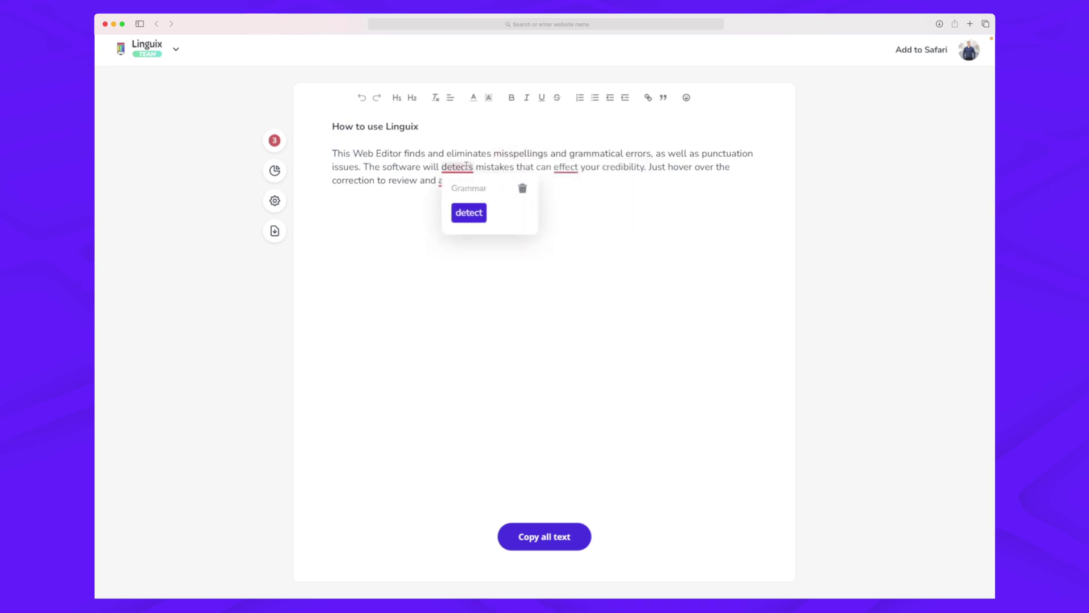
pyautogui.click(469, 215)
pyautogui.moveTo(561, 167)
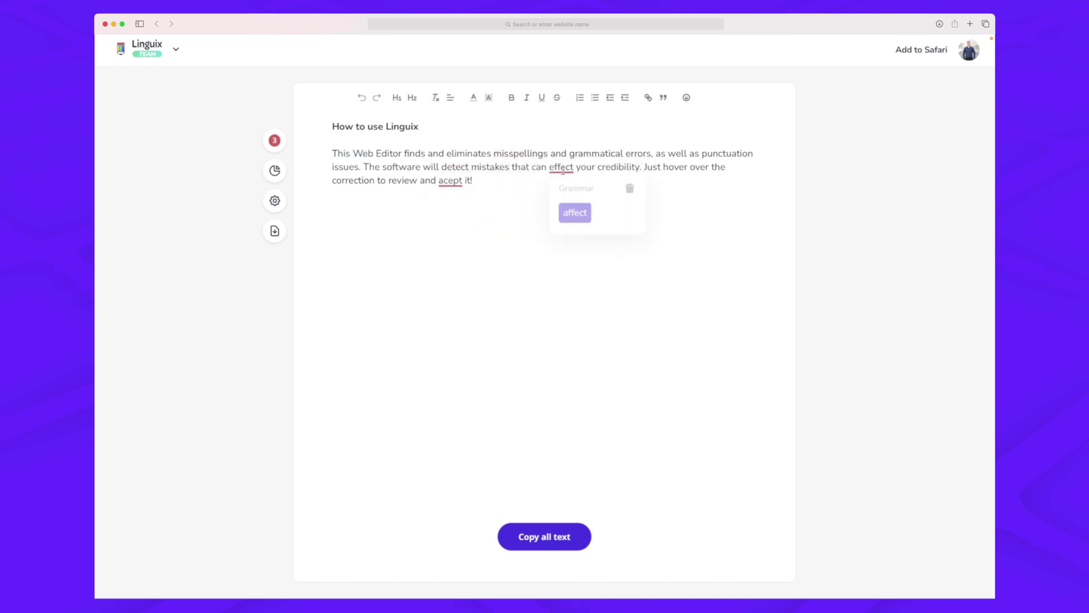
pyautogui.click(575, 213)
pyautogui.moveTo(448, 185)
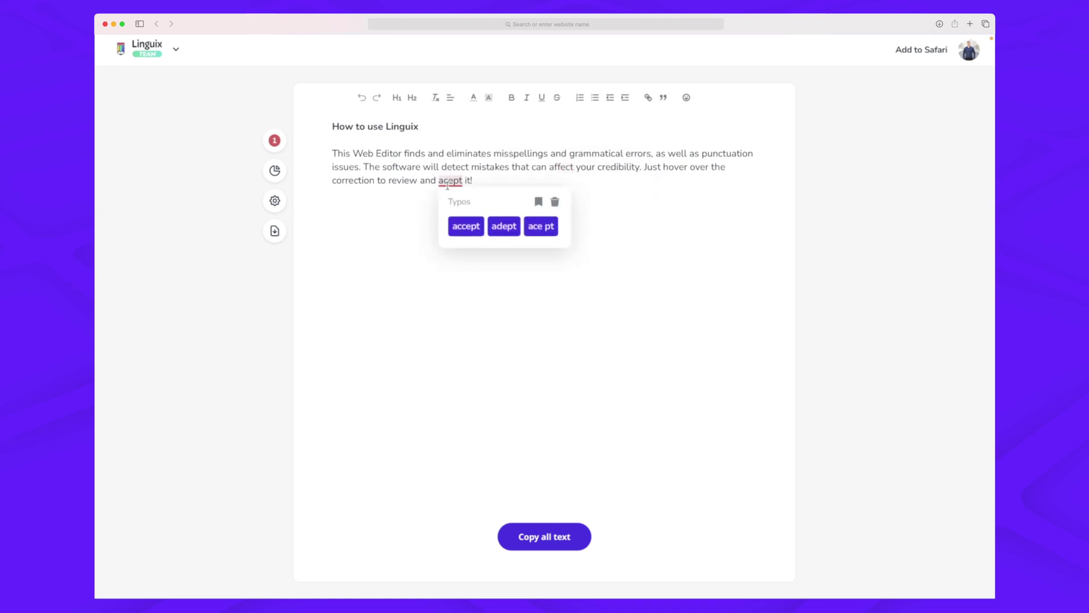
pyautogui.click(465, 226)
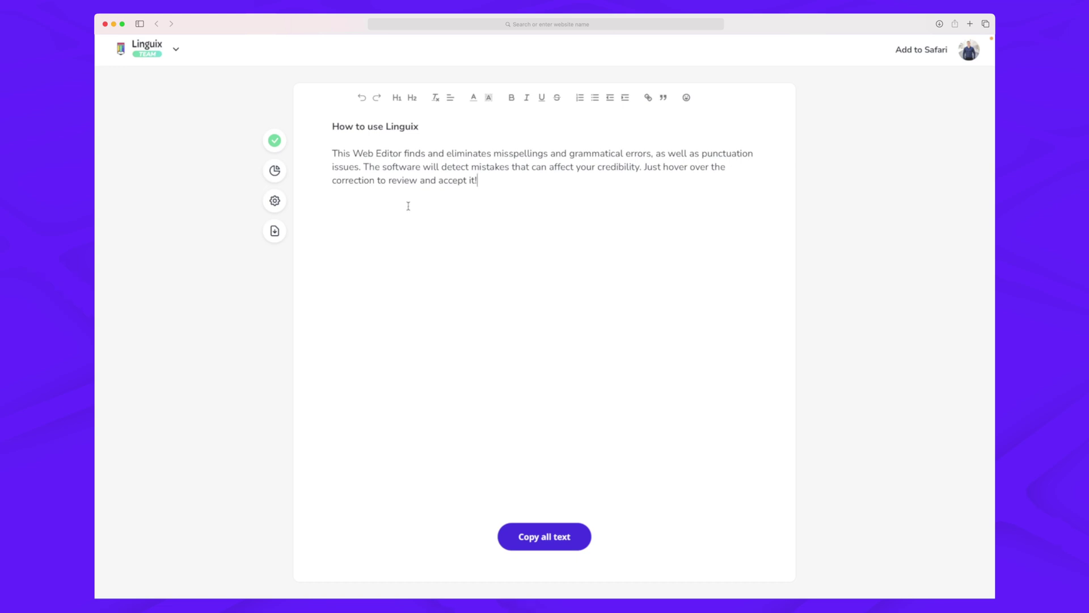
# Copy the Linguix paragraph into Grammarly and apply the 'In addition' transition and clarity rewrite
pyautogui.moveTo(494, 182); pyautogui.dragTo(332, 151)
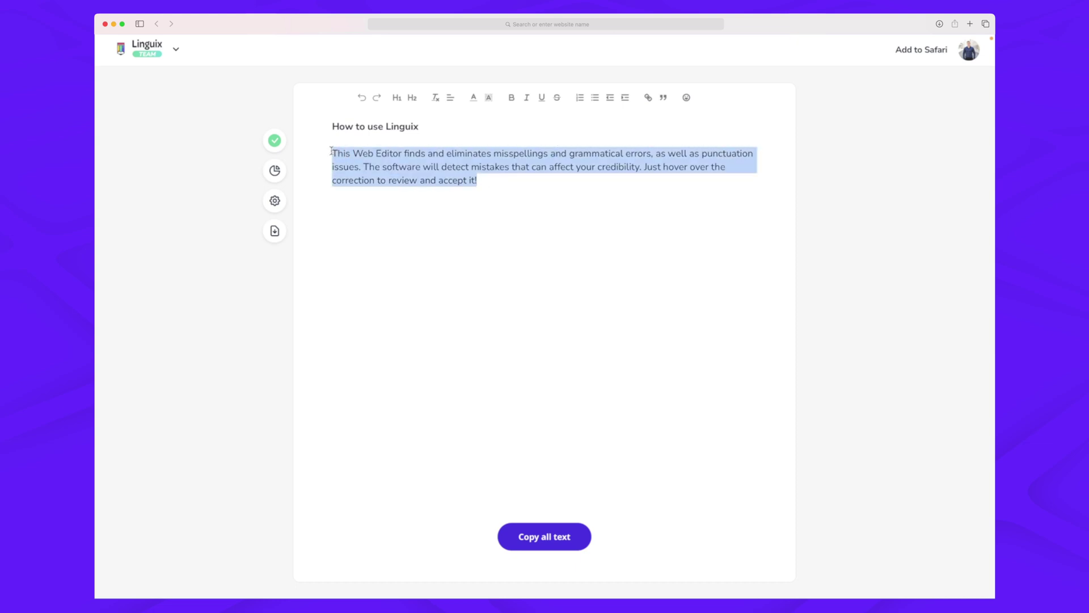
pyautogui.click(519, 182)
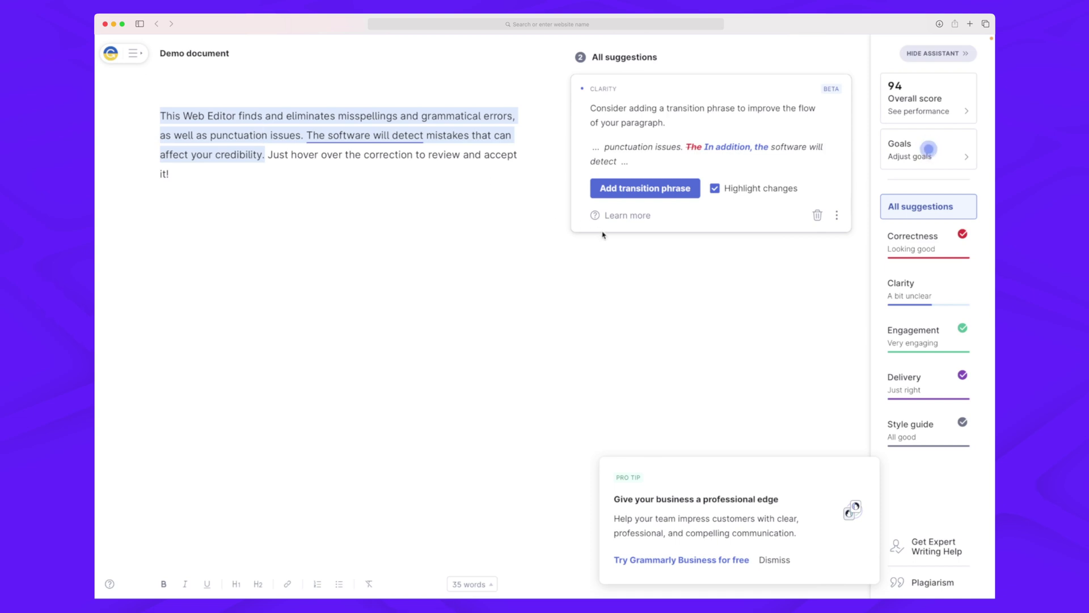
pyautogui.click(658, 193)
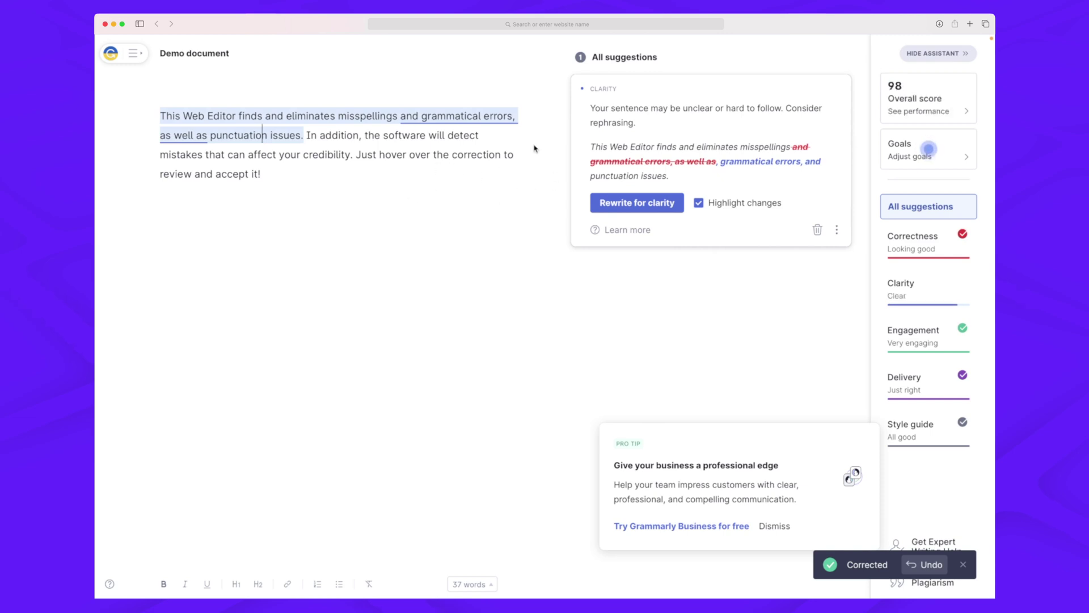
pyautogui.click(637, 202)
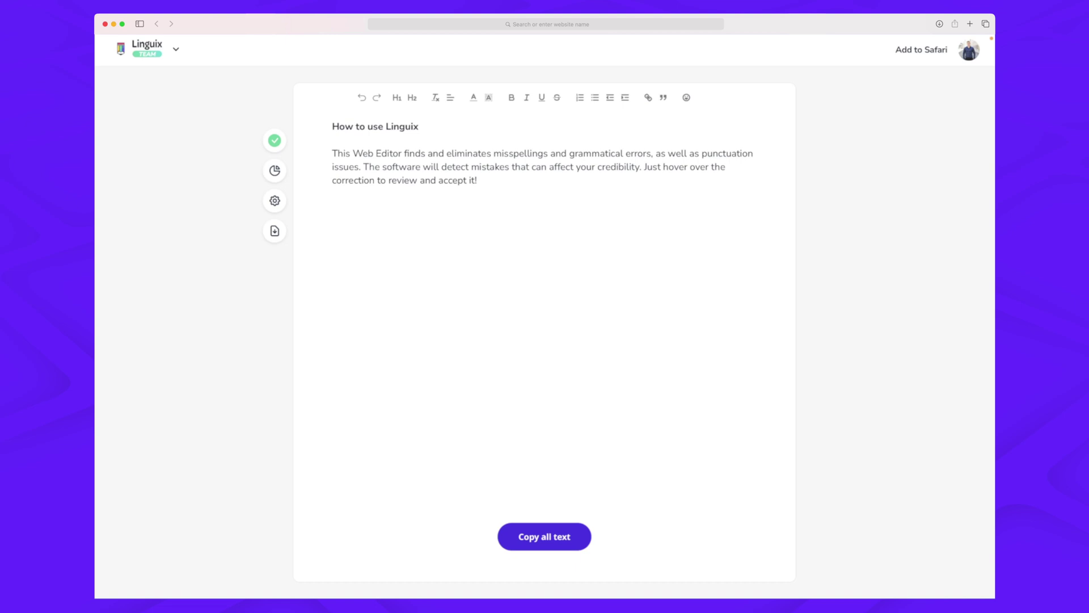
# Paste the YouTube sample paragraph below the intro and review suggestions for 'Her' and 'onee'
pyautogui.write("This is my text I want to use to showcase on YouTube. It's a fairly short text, but it should have some mistakes. Let's see. Her is at least onee mistake, or maybe two.")
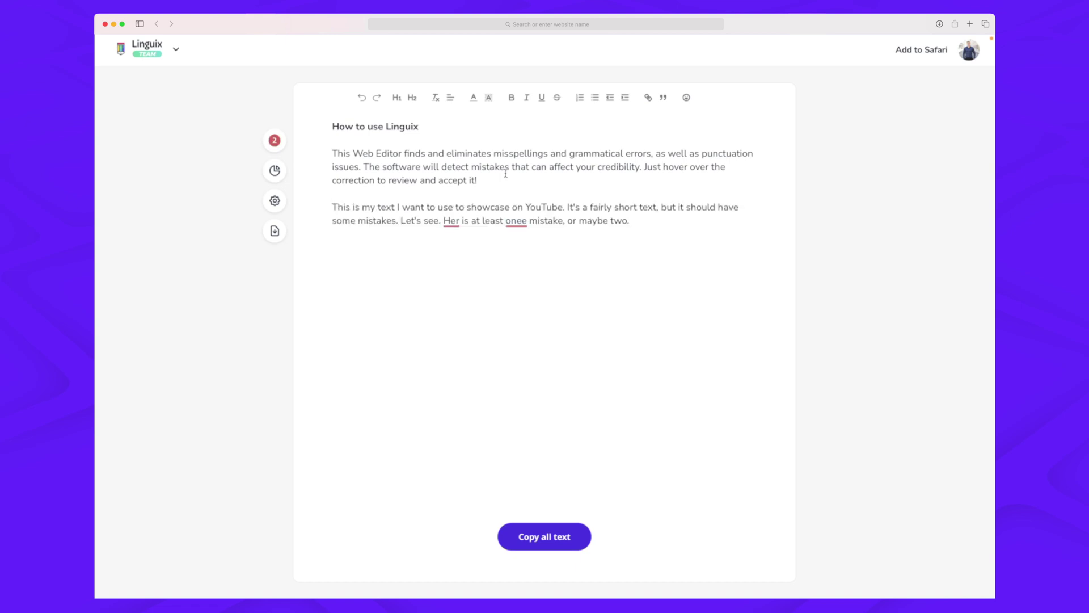
pyautogui.moveTo(339, 209); pyautogui.dragTo(366, 208)
pyautogui.click(385, 209)
pyautogui.moveTo(450, 221)
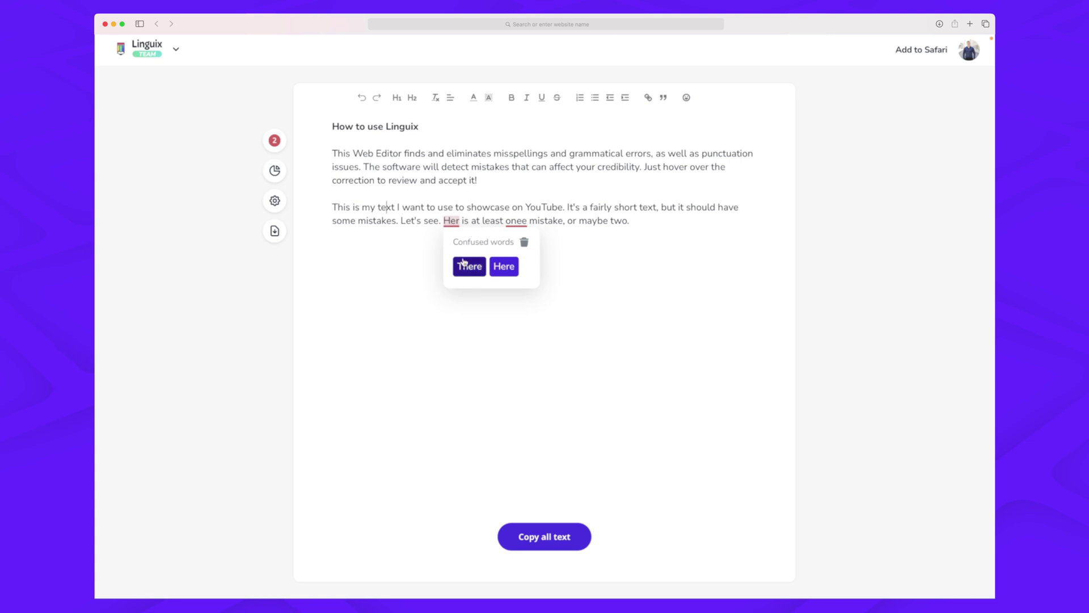
pyautogui.moveTo(519, 221)
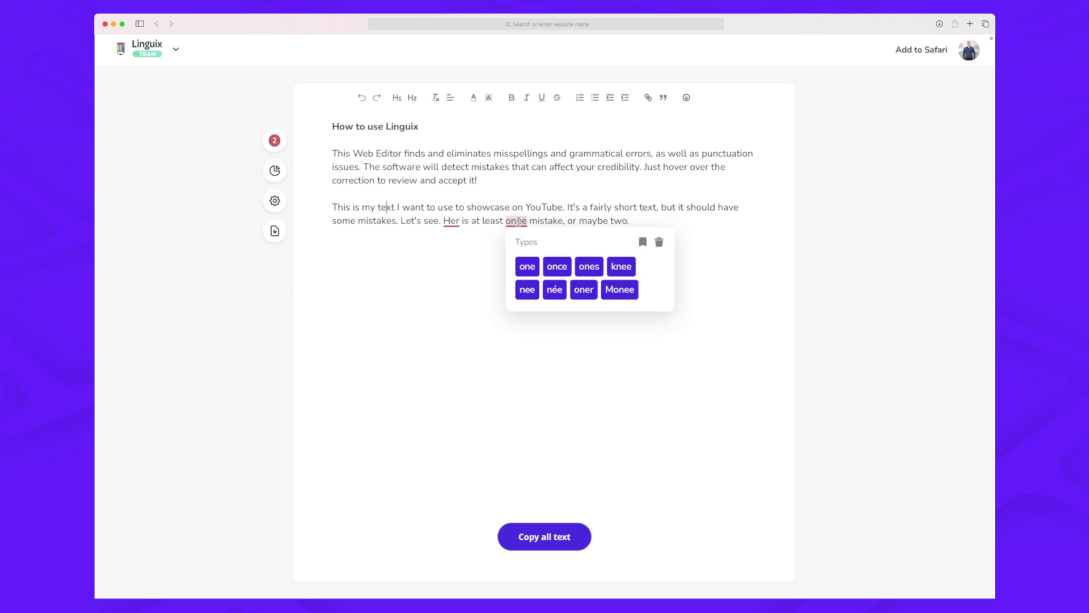
pyautogui.tripleClick(493, 218)
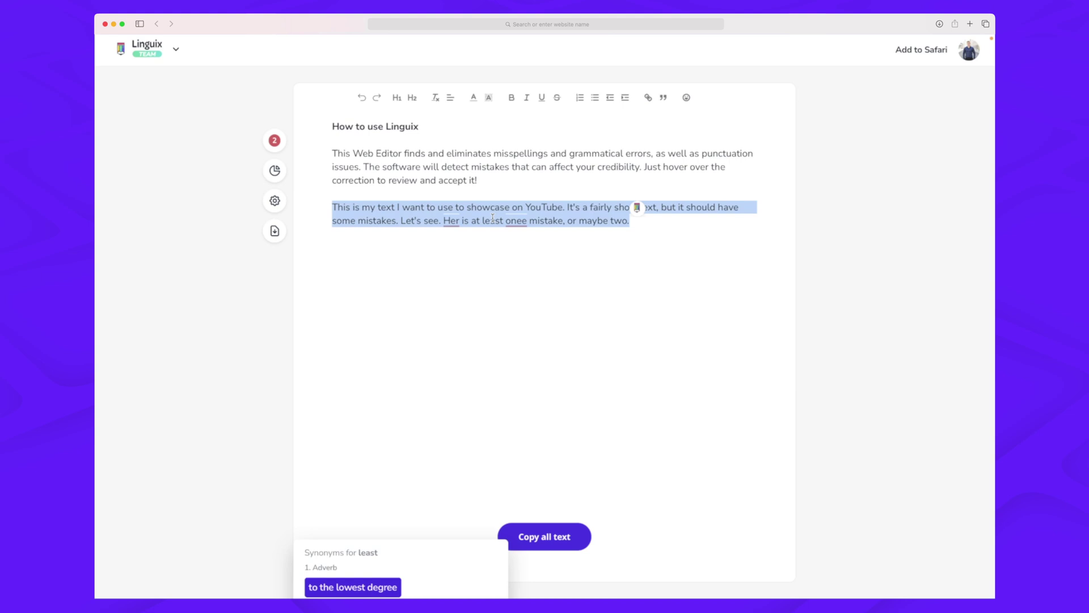
pyautogui.click(493, 219)
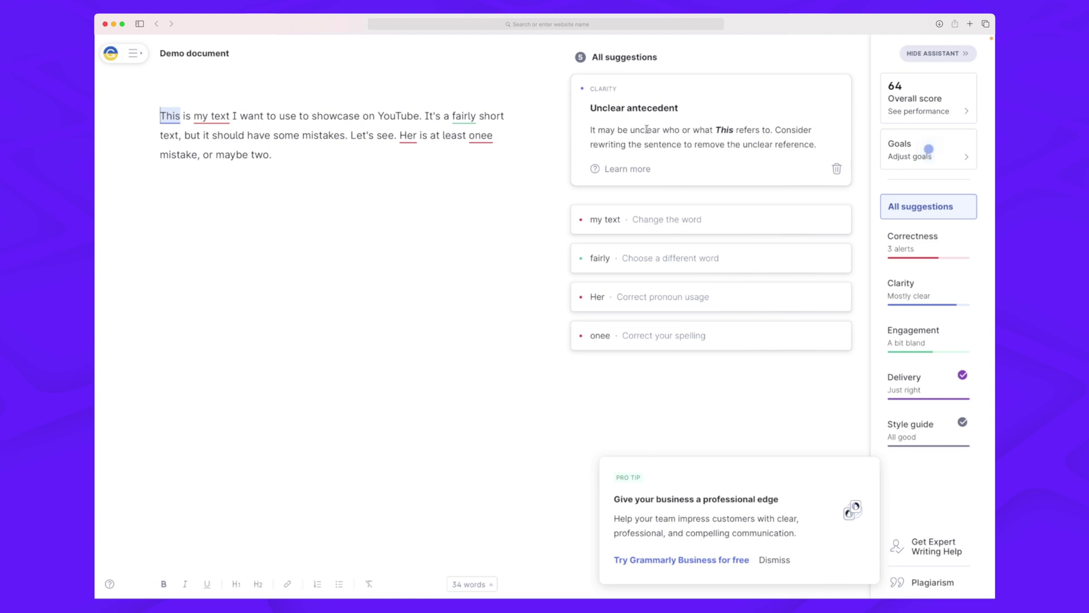
# Accept Grammarly's fixes: 'my text' to 'the text', 'fairly' to 'reasonably', 'onee' to 'one'
pyautogui.click(652, 232)
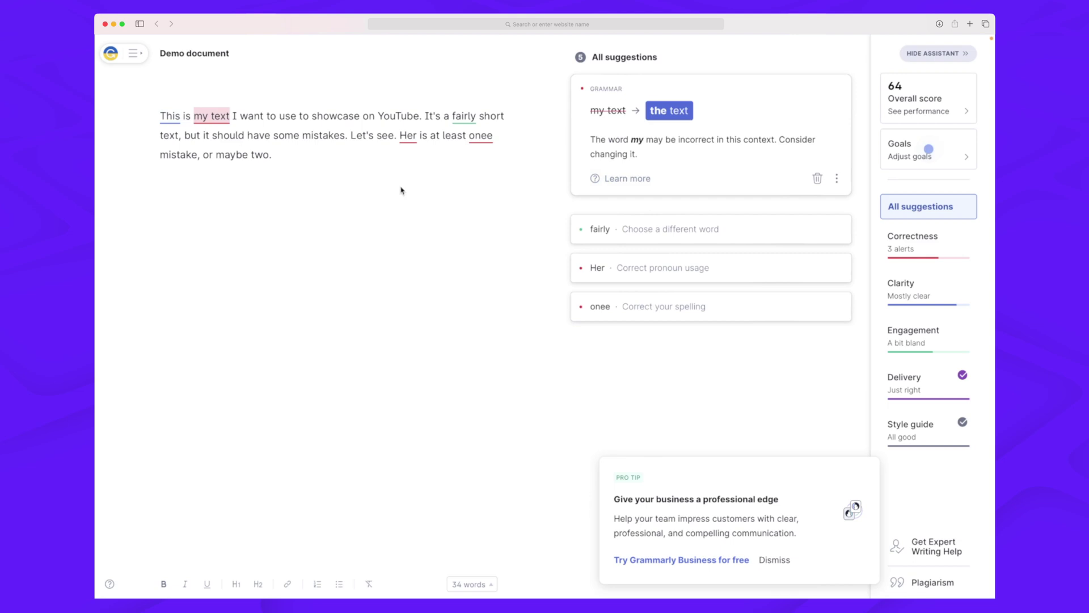
pyautogui.click(668, 113)
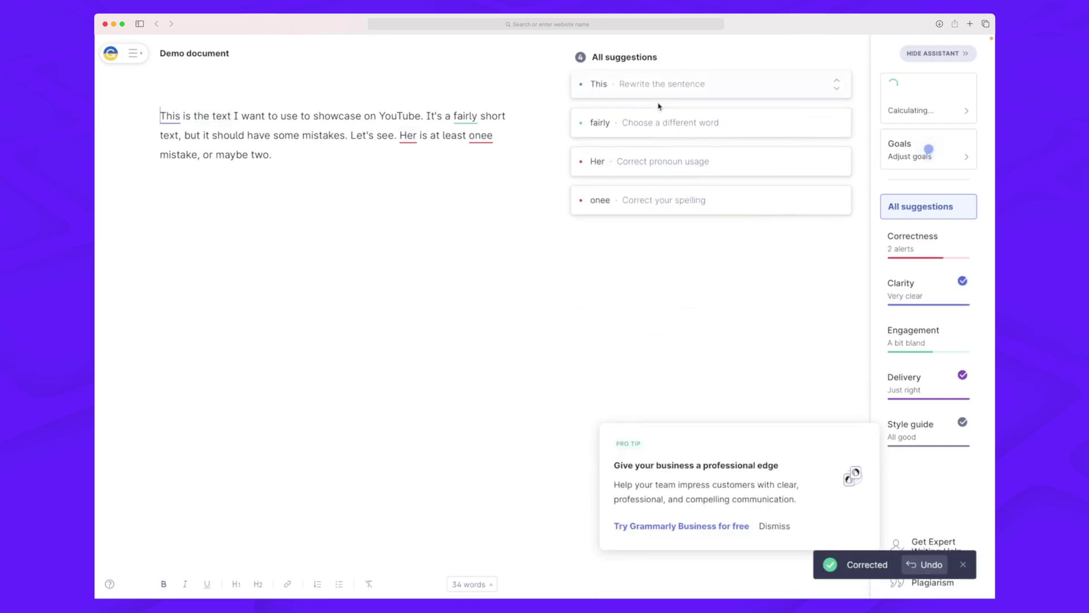
pyautogui.click(659, 127)
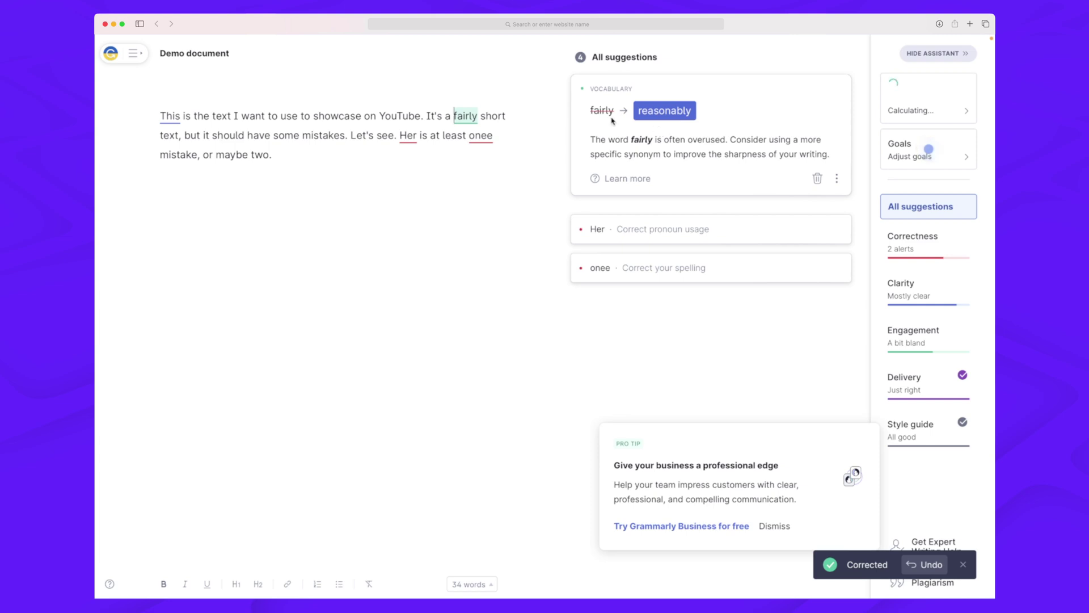
pyautogui.click(662, 111)
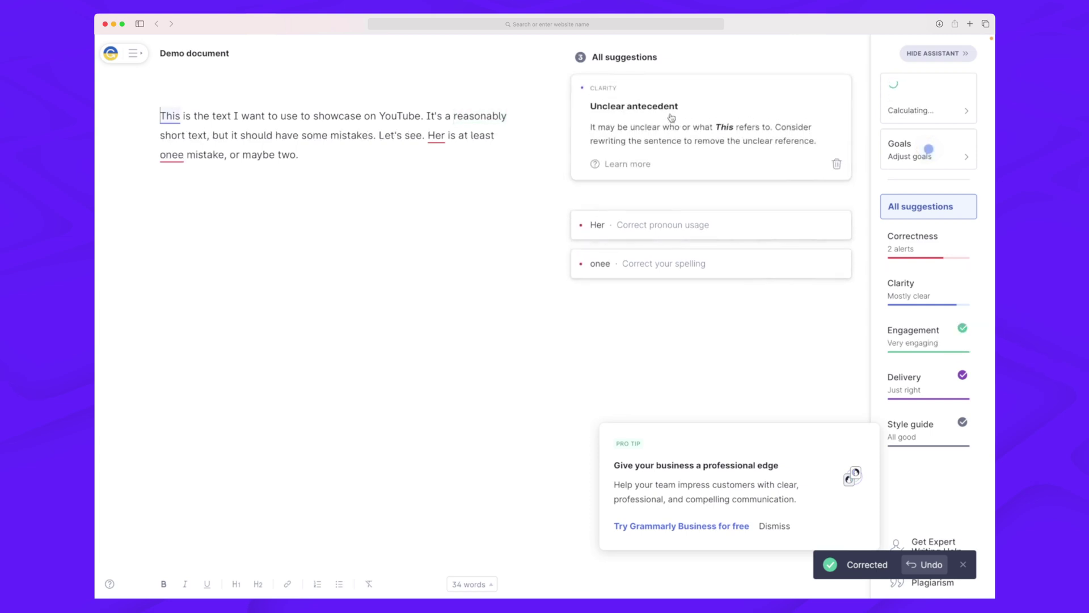
pyautogui.click(637, 230)
pyautogui.click(639, 237)
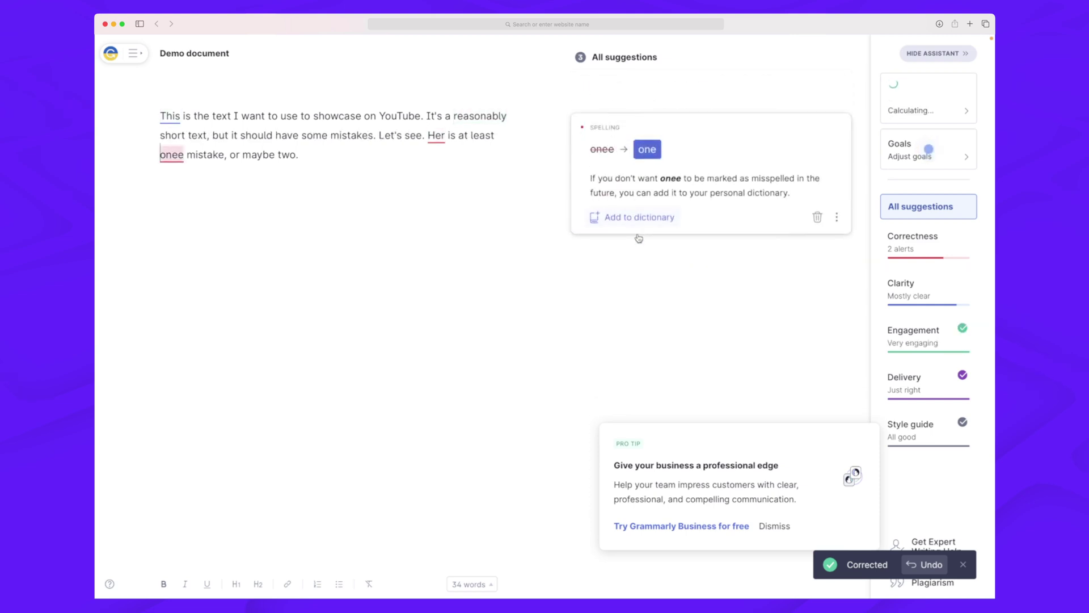
pyautogui.click(646, 153)
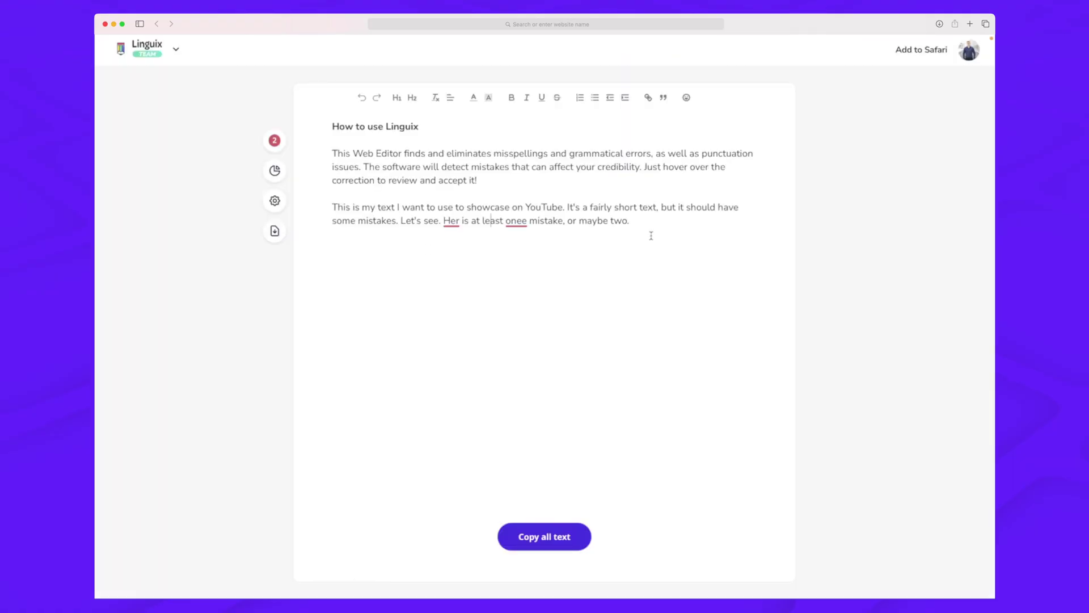
# Change 'Her' to 'Here', then go to the My Dictionary page via the logo menu
pyautogui.moveTo(451, 223)
pyautogui.click(497, 270)
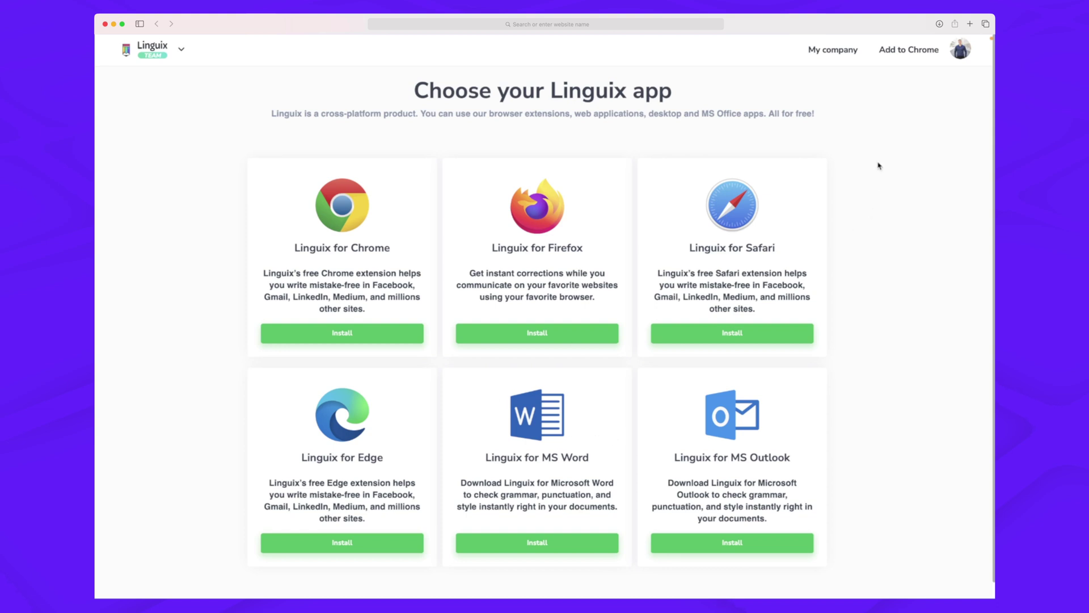
pyautogui.click(126, 51)
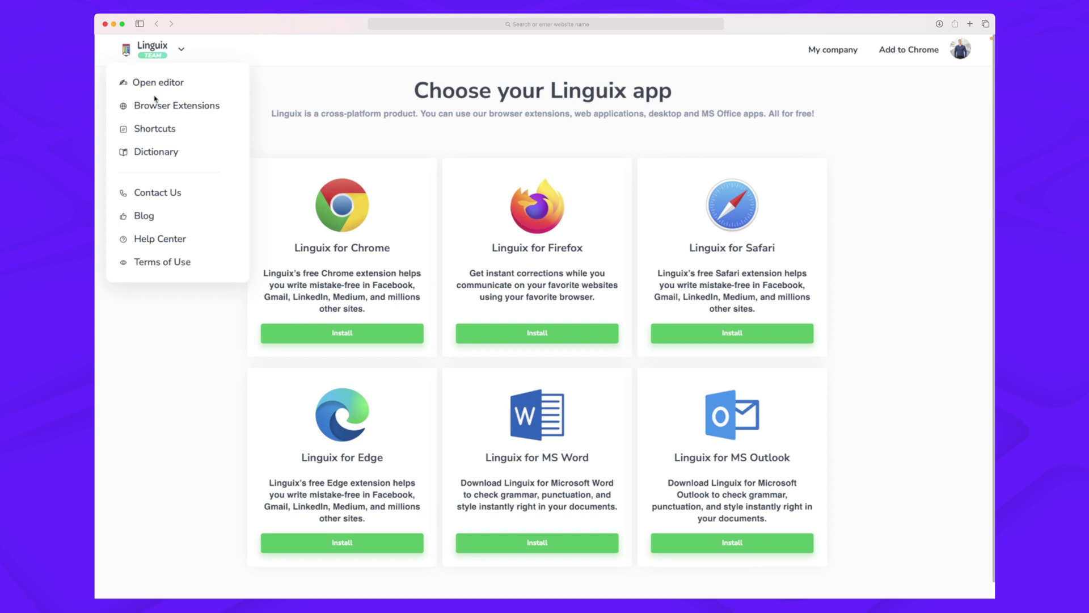
pyautogui.click(168, 154)
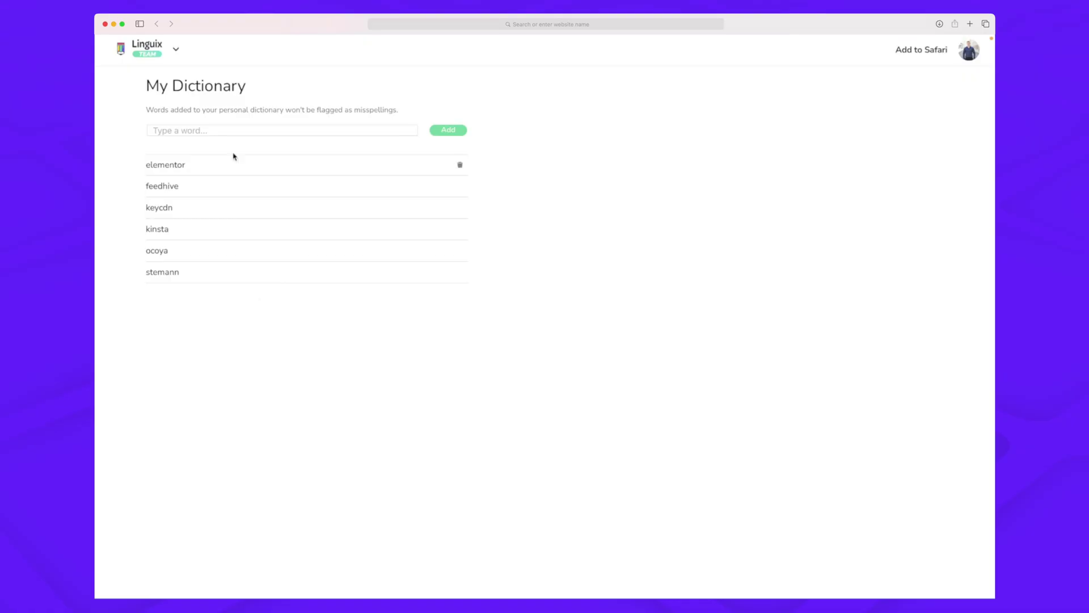
# Add the word 'linguix' to the personal dictionary
pyautogui.click(225, 130)
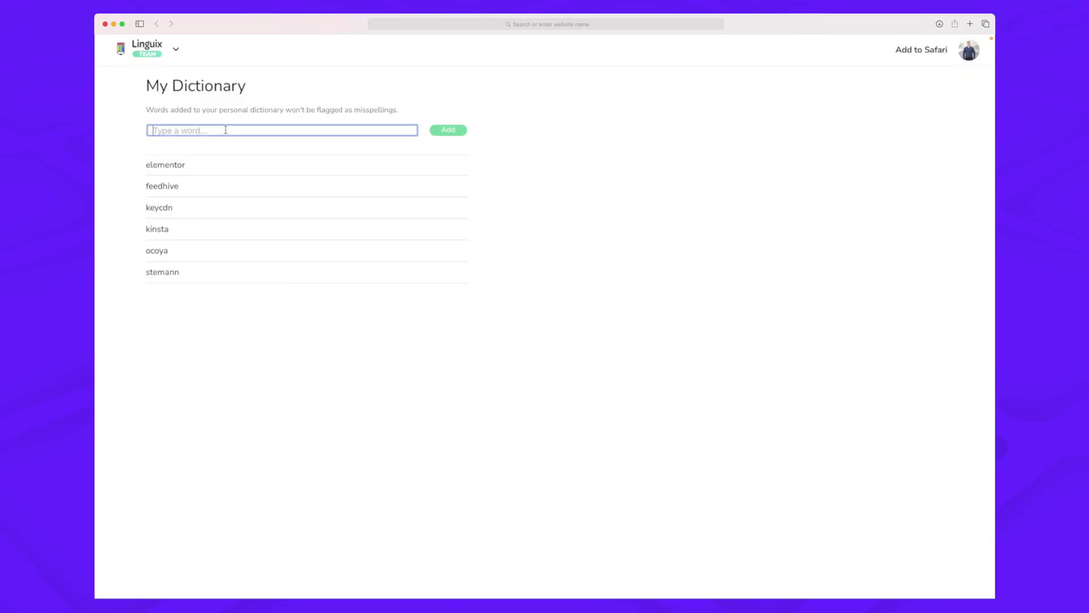
pyautogui.write('linguix')
pyautogui.click(448, 130)
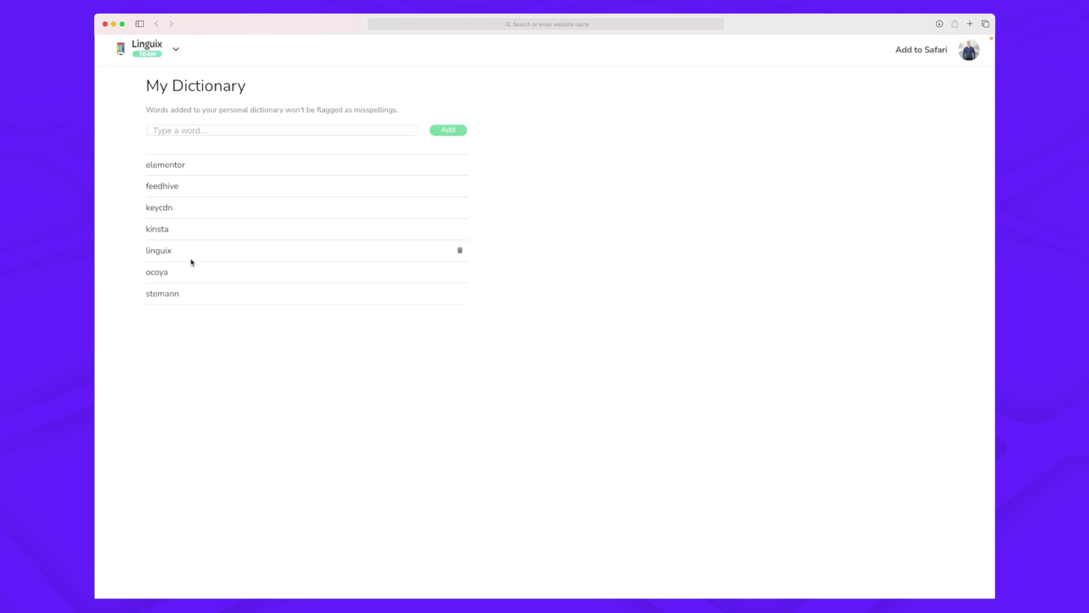
pyautogui.moveTo(191, 254); pyautogui.dragTo(143, 250)
pyautogui.click(143, 250)
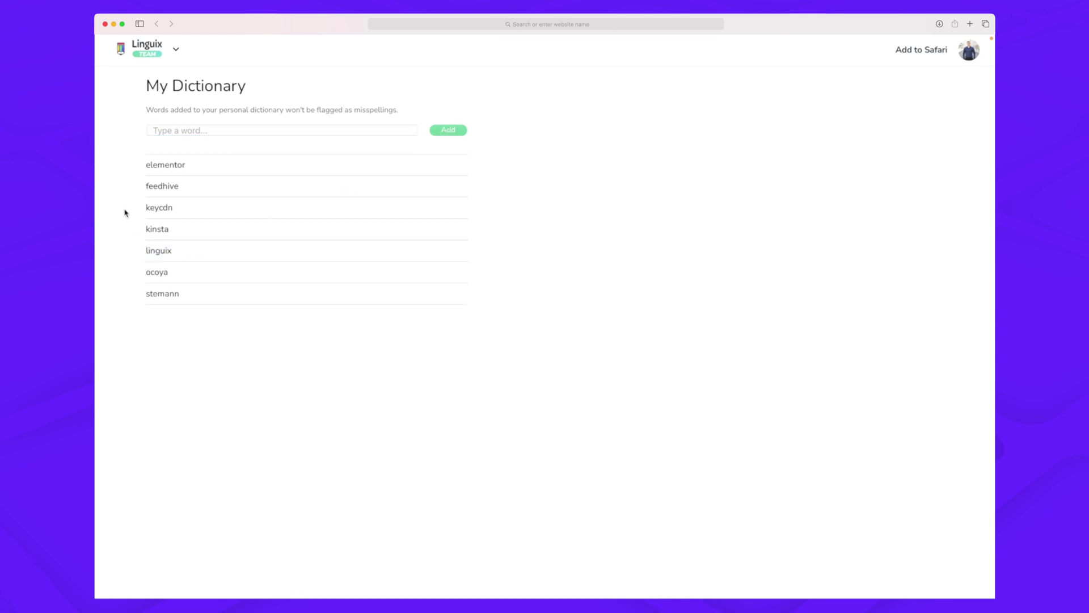
pyautogui.click(124, 54)
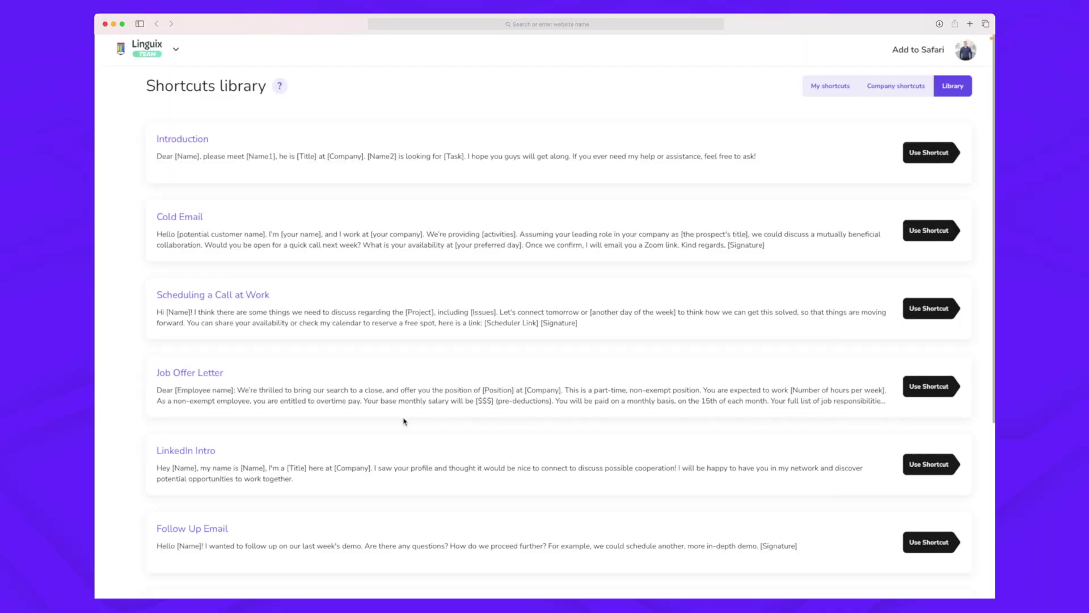
# Copy the Introduction template from the Shortcuts library into My Shortcuts for editing
pyautogui.scroll(-3, 335, 336)
pyautogui.scroll(-2, 451, 238)
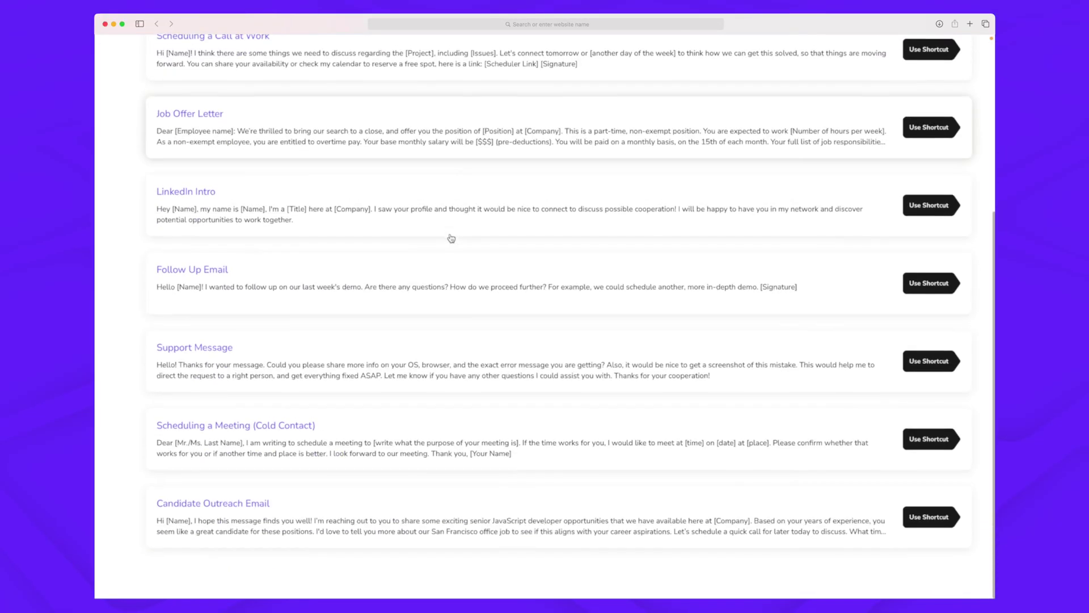
pyautogui.scroll(5, 451, 238)
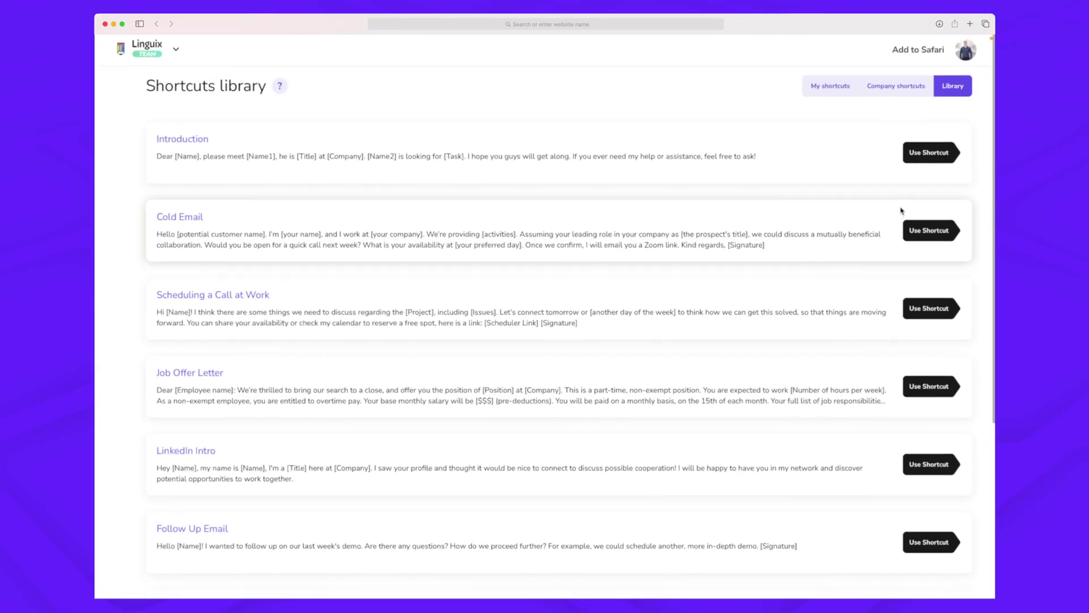
pyautogui.click(929, 161)
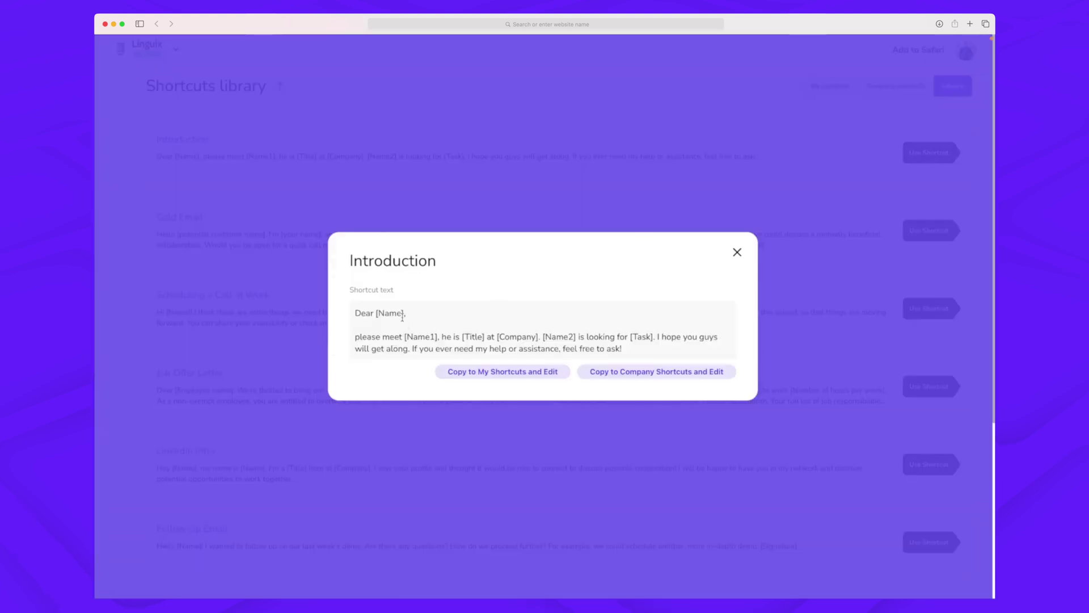
pyautogui.scroll(-1, 403, 317)
pyautogui.moveTo(354, 313); pyautogui.dragTo(478, 332)
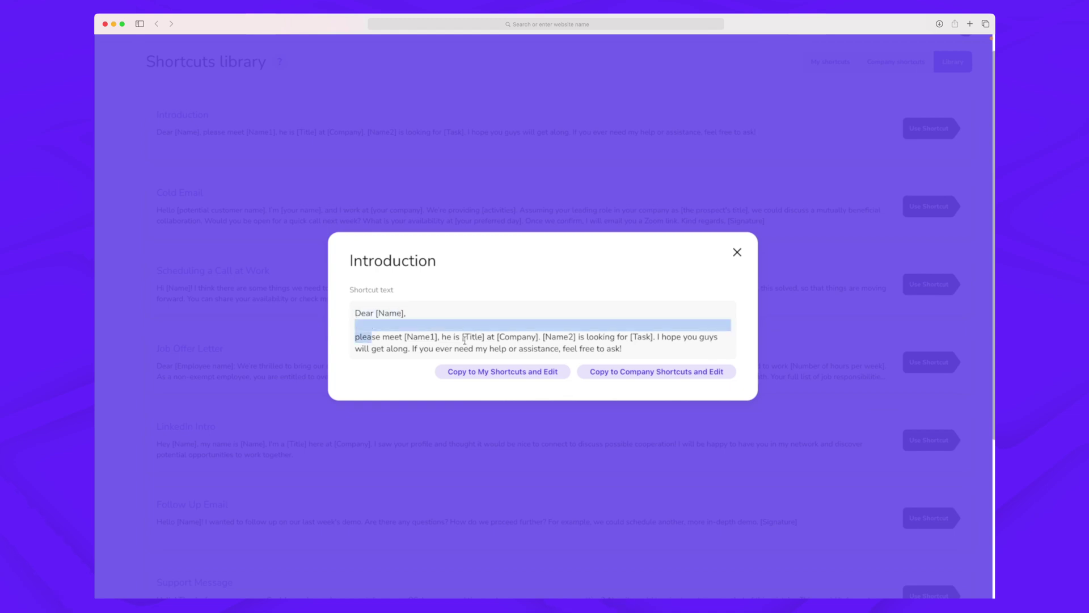
pyautogui.click(501, 372)
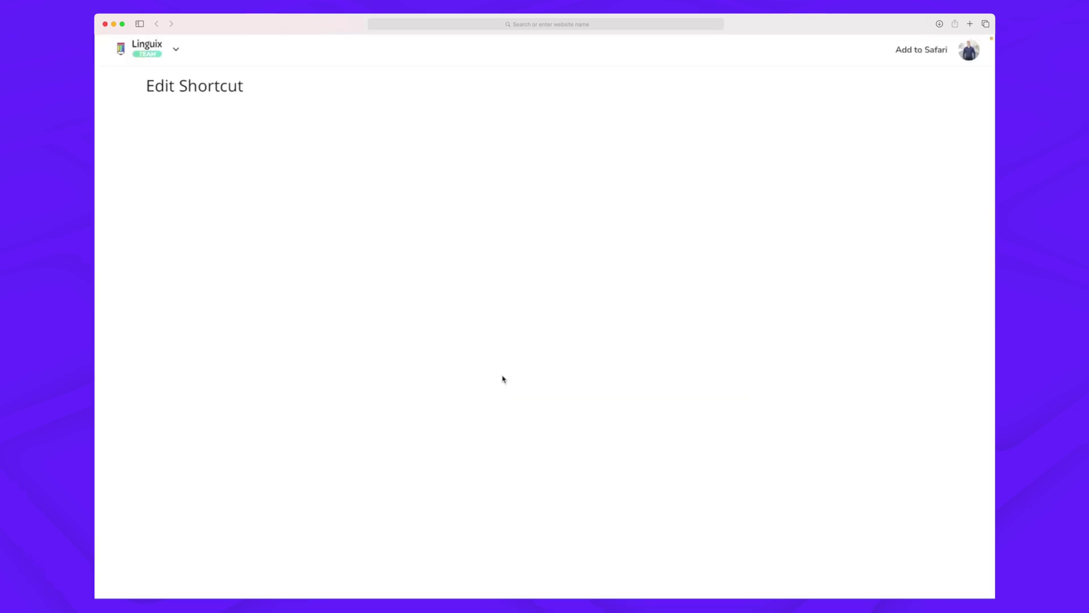
# Set the new shortcut's trigger word to 'introduction'
pyautogui.click(239, 211)
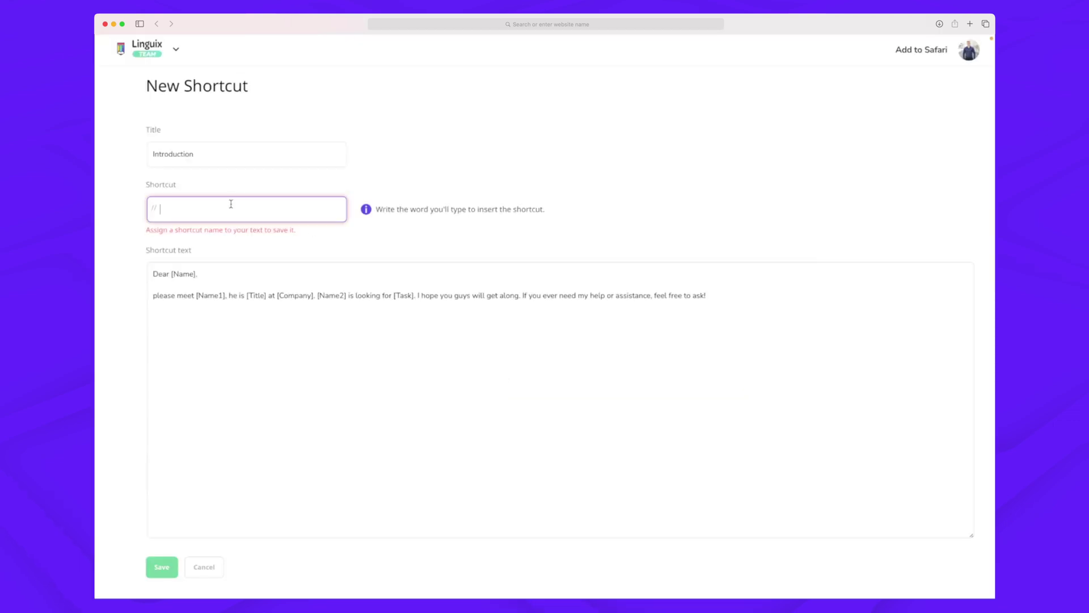
pyautogui.write('introduction')
pyautogui.click(251, 305)
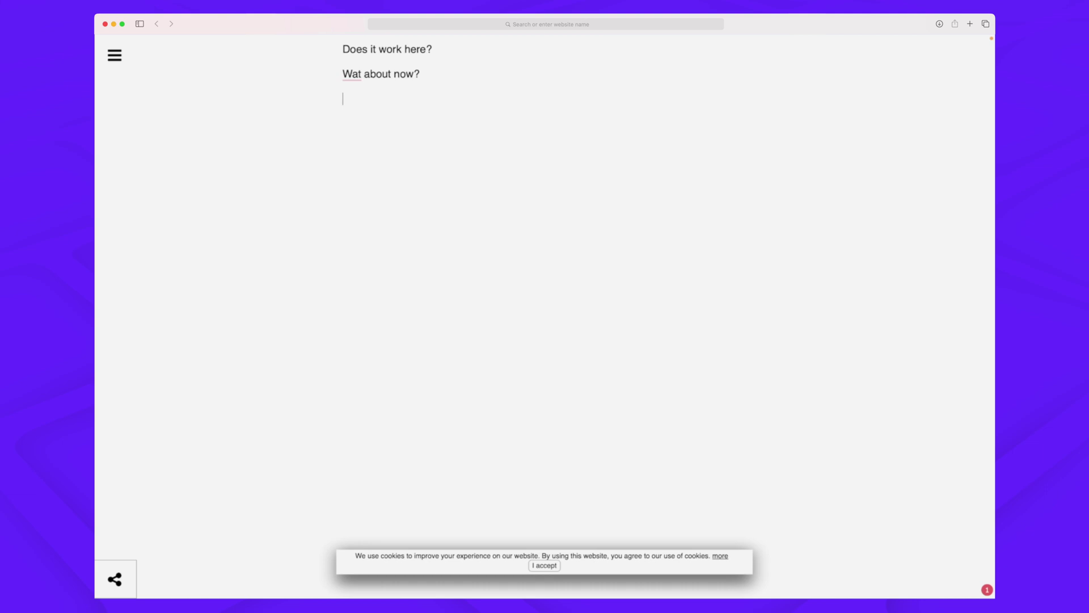
# On a new line below 'Wat about now?', insert the Introduction template via //introduction
pyautogui.press('Return')
pyautogui.write('//')
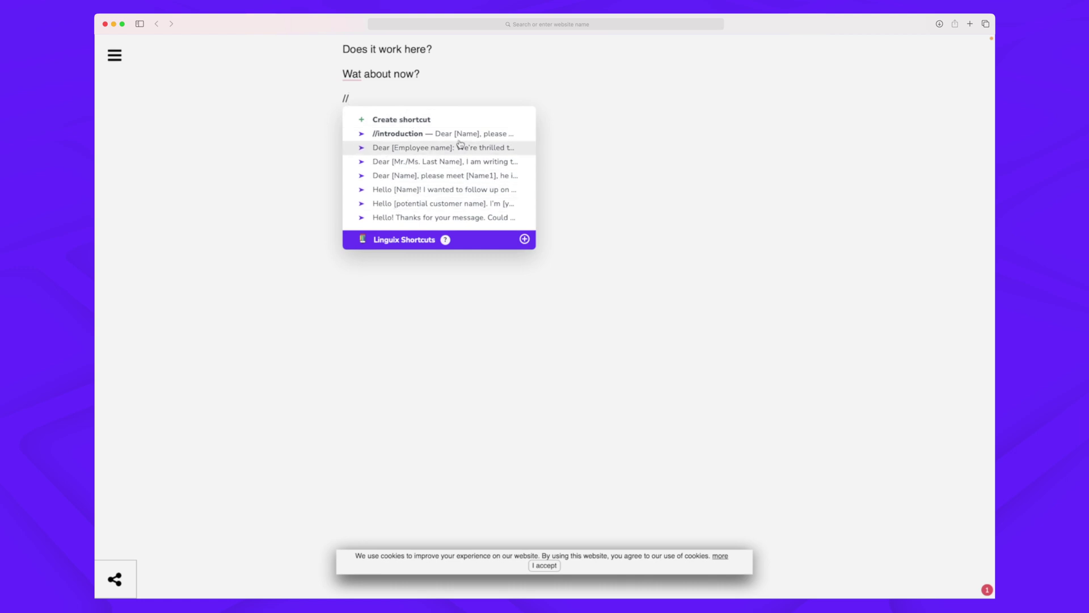
pyautogui.click(435, 138)
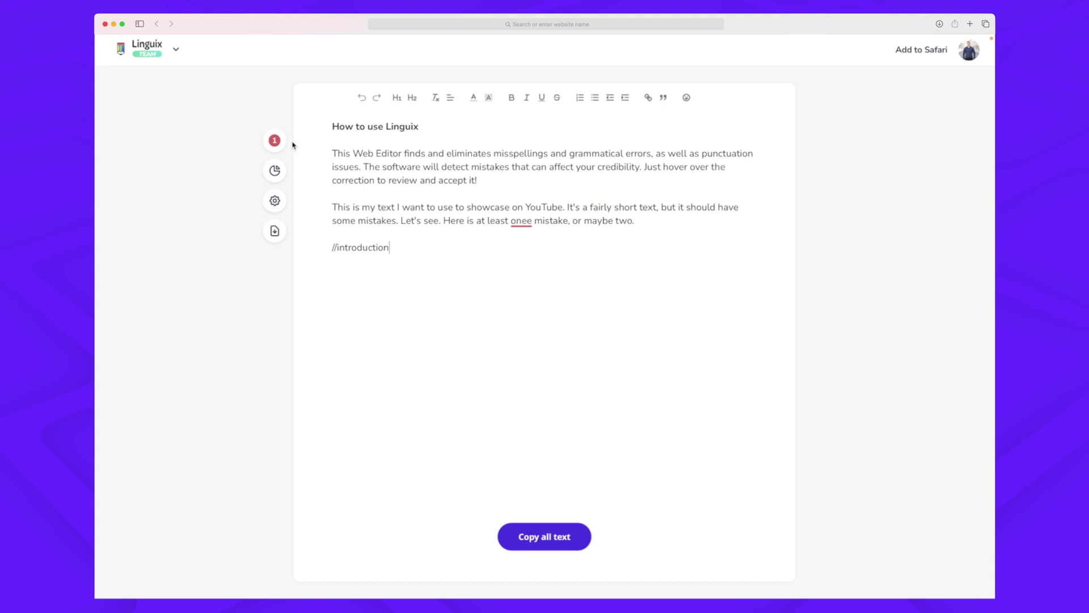
# Show the language preferences: English (GB), native Danish, Business writing, Advanced level
pyautogui.click(274, 201)
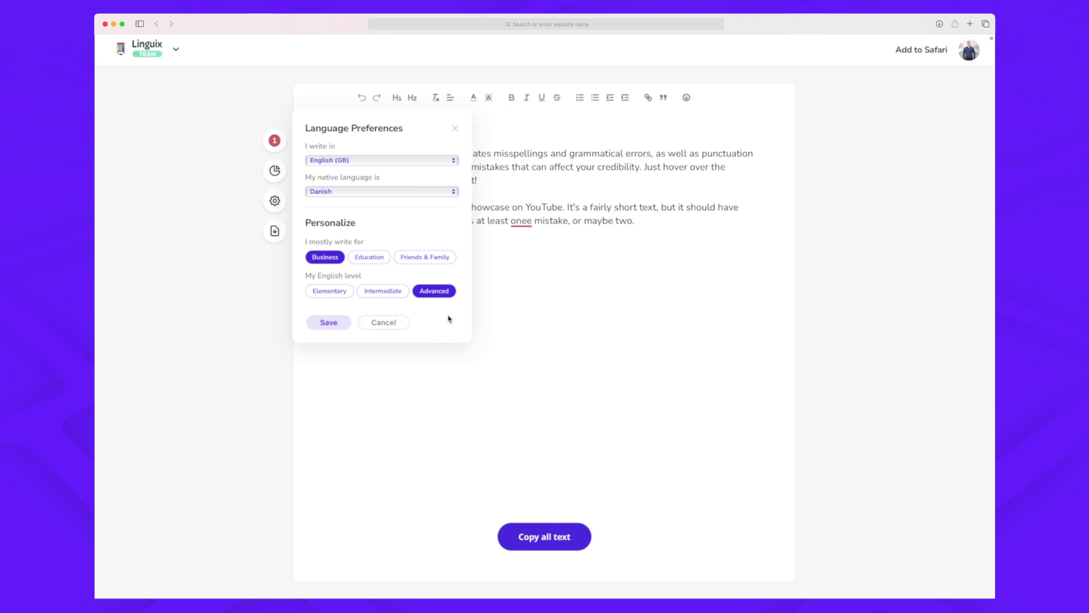
# Close the preferences, review the text stats (359 characters, 76 words, readability 71), then open the site menu
pyautogui.click(455, 128)
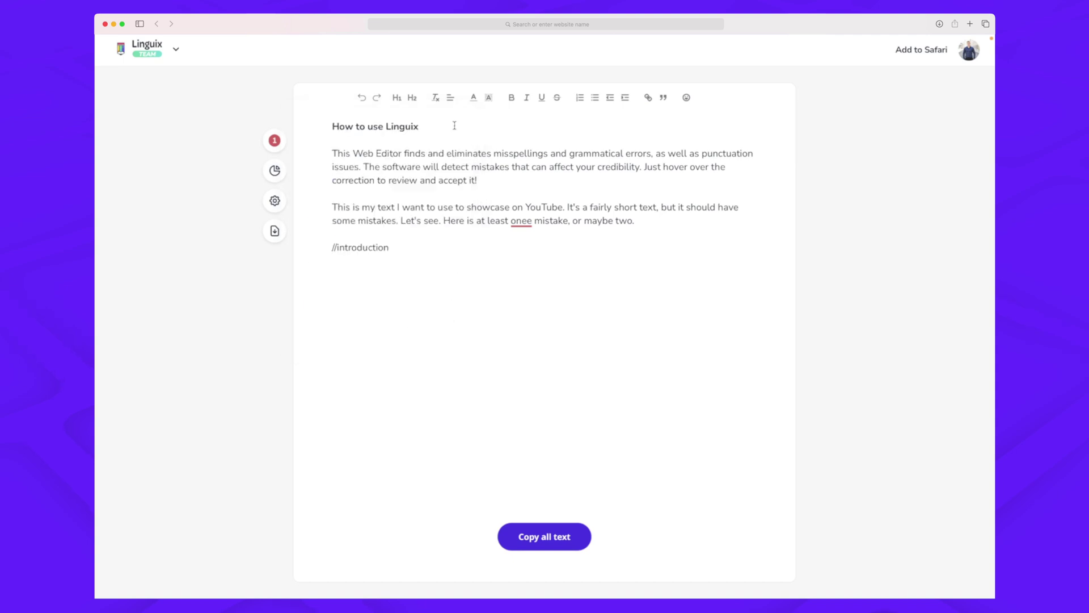
pyautogui.click(274, 178)
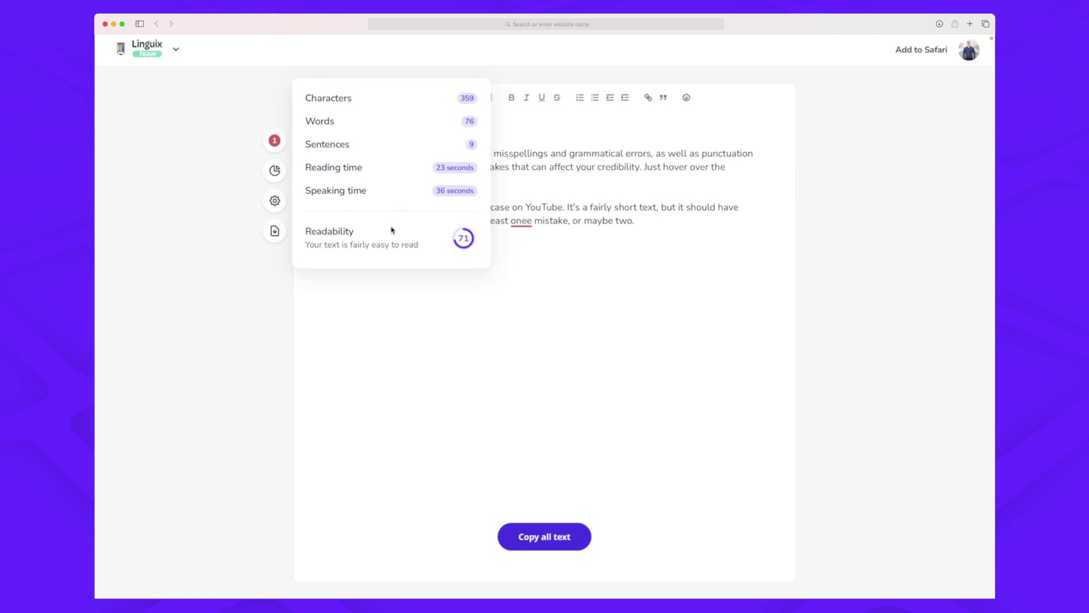
pyautogui.click(274, 170)
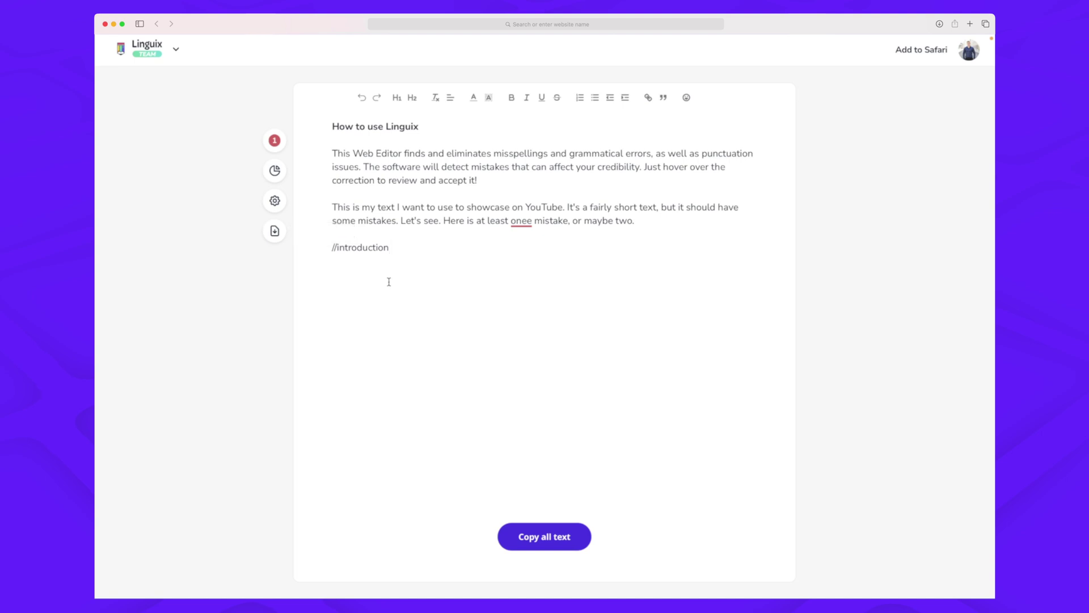
pyautogui.click(176, 51)
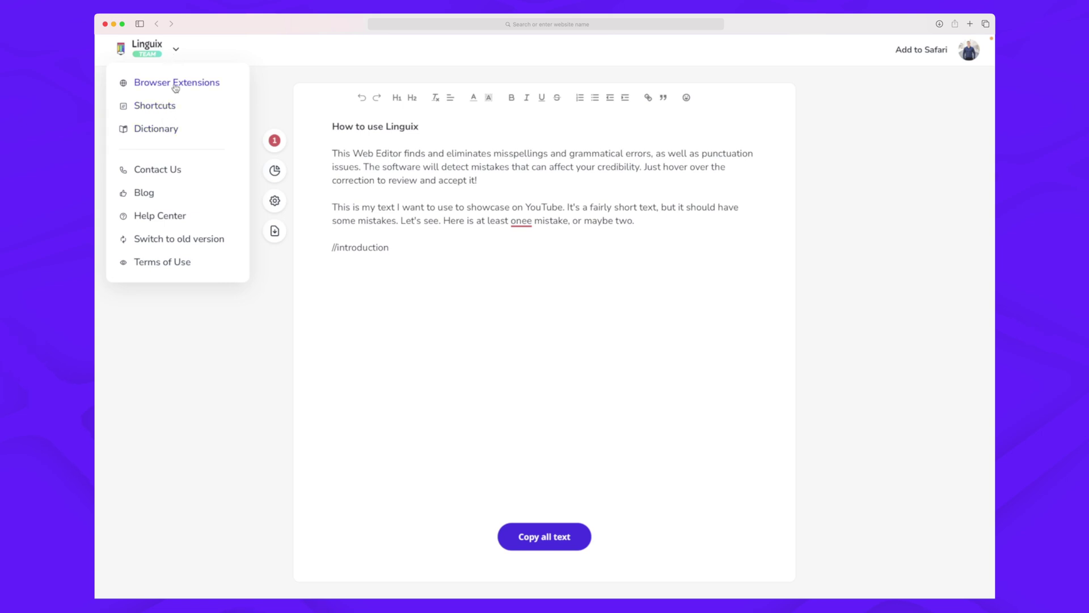
pyautogui.moveTo(521, 221)
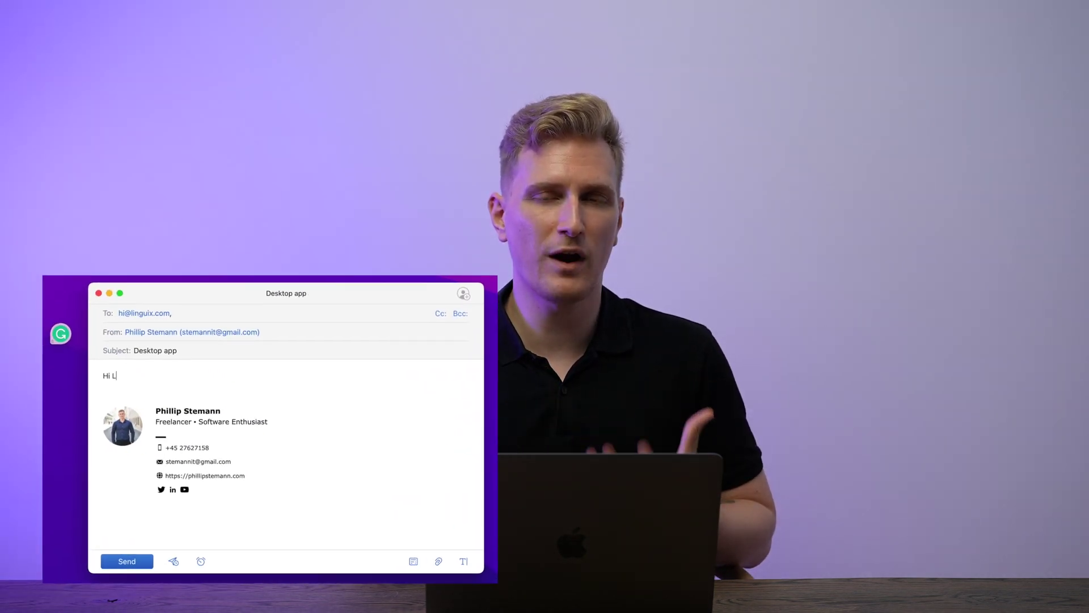
# Type 'it time for a desktop app, rigt now?' in the email body and correct 'rigt' to 'right'
pyautogui.write('it time for a')
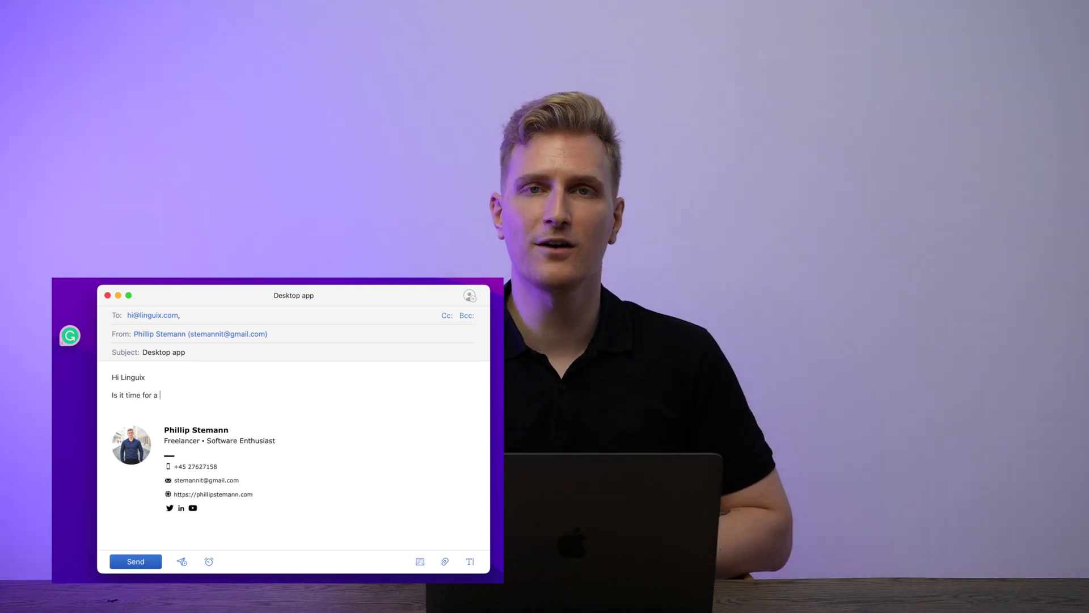
pyautogui.write(' desktop app, ')
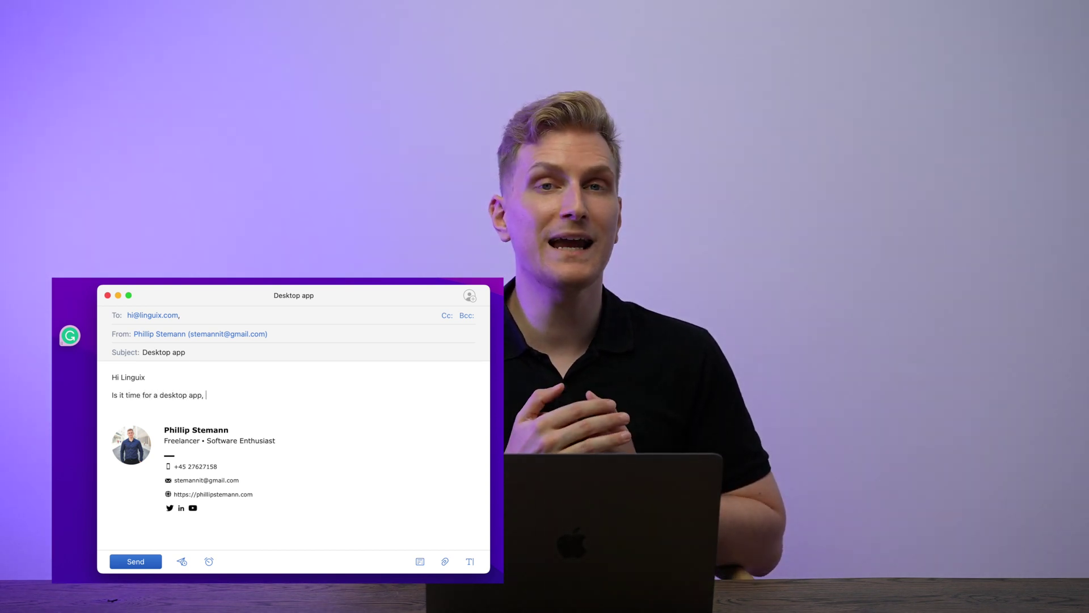
pyautogui.write('rigt now?')
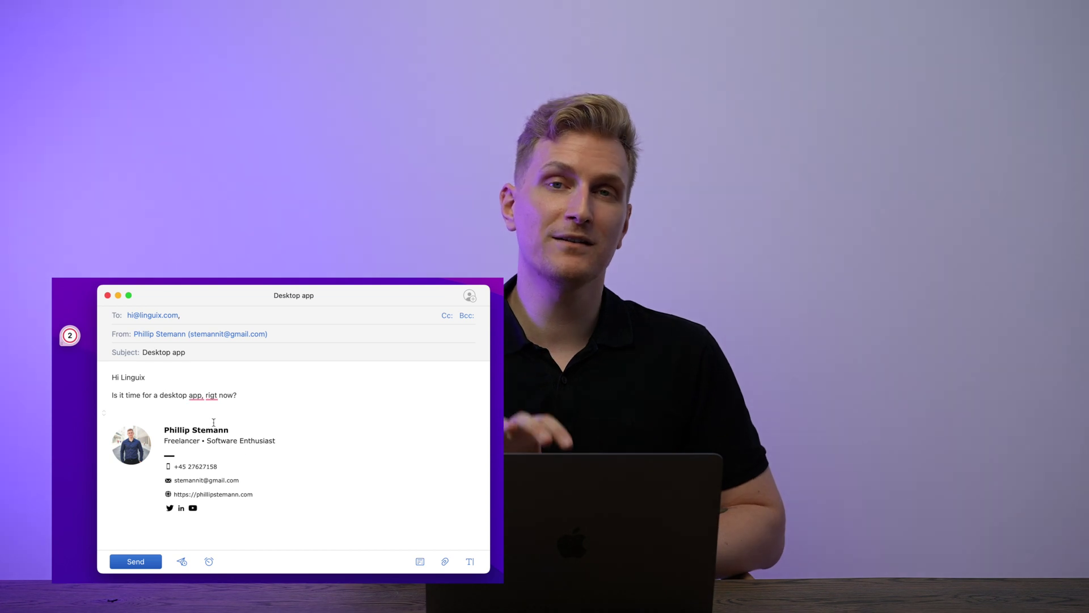
pyautogui.moveTo(211, 394)
pyautogui.click(233, 416)
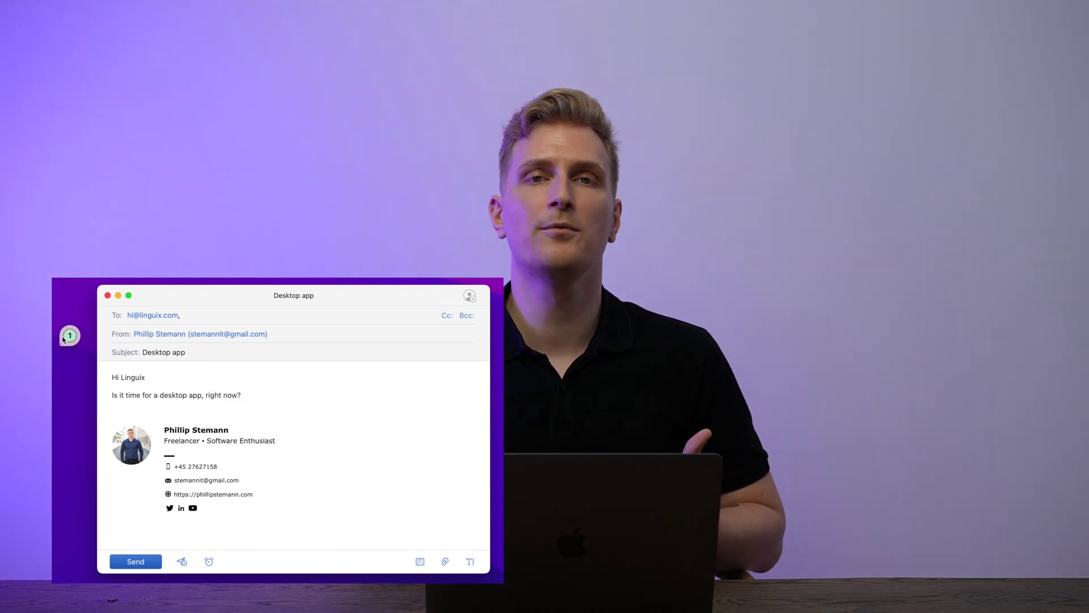